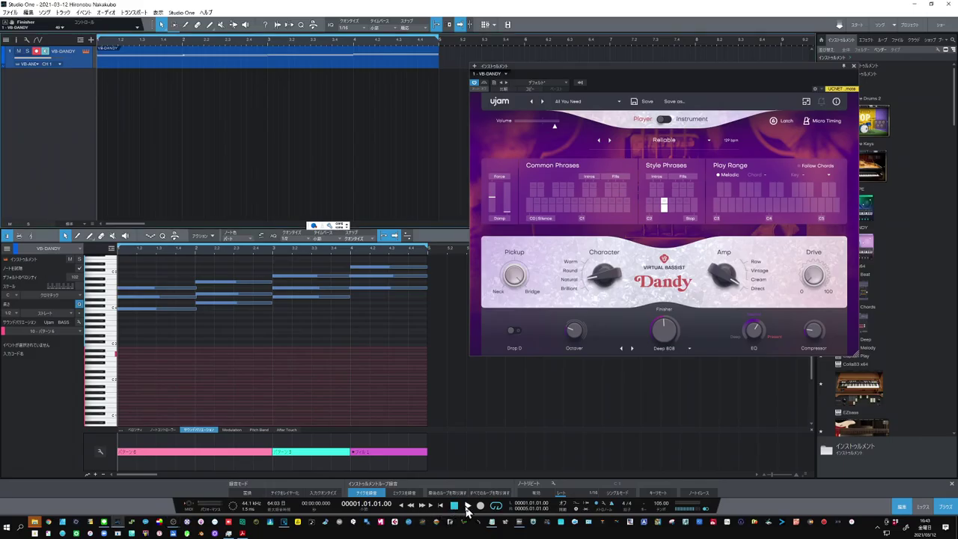
- Play the four-bar VB-DANDY part through once with its existing sound variations, and stop at the end
{"action": "left_click", "coordinate": [466, 506]}
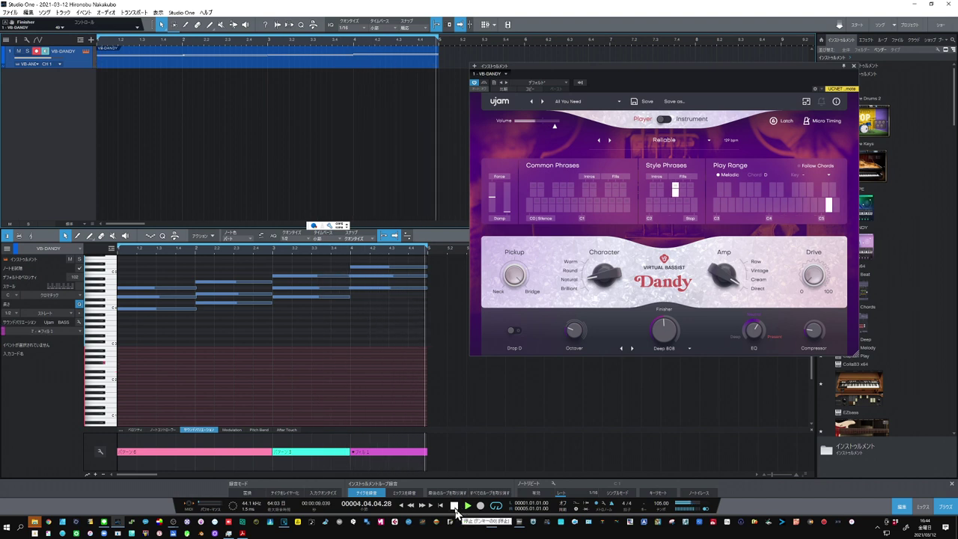
{"action": "left_click", "coordinate": [454, 506]}
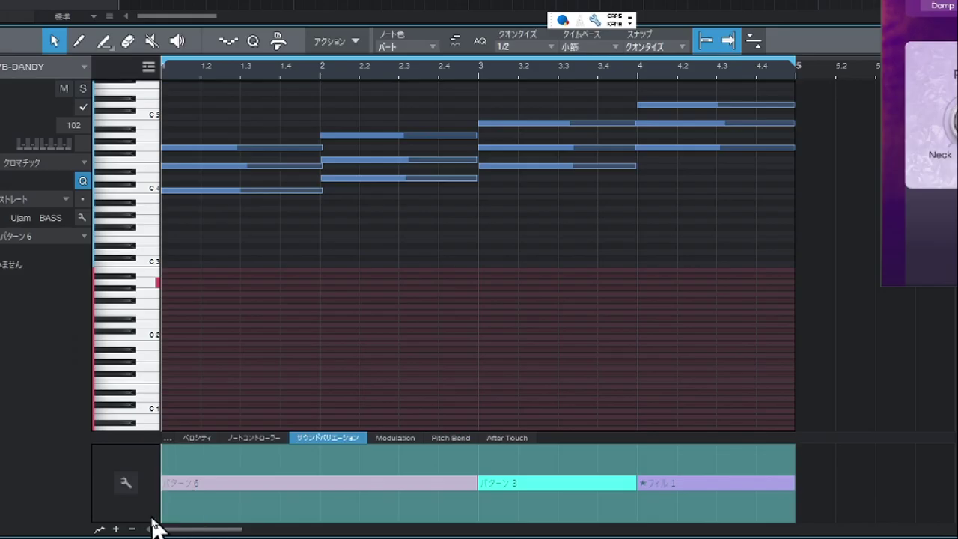
- Delete the パターン6, パターン3 and ★フィル1 sound variations from the lane and play the part without them
{"action": "right_click", "coordinate": [208, 453]}
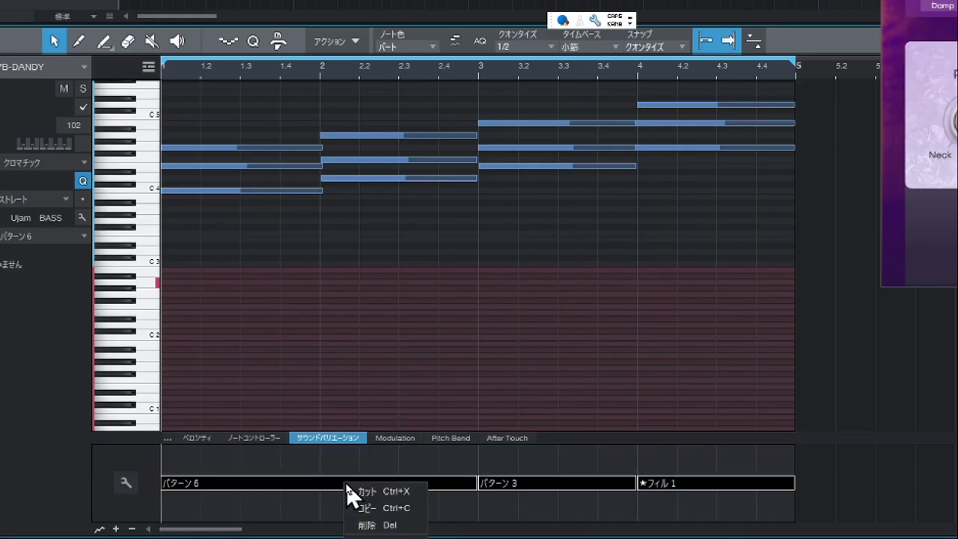
{"action": "left_click", "coordinate": [369, 525]}
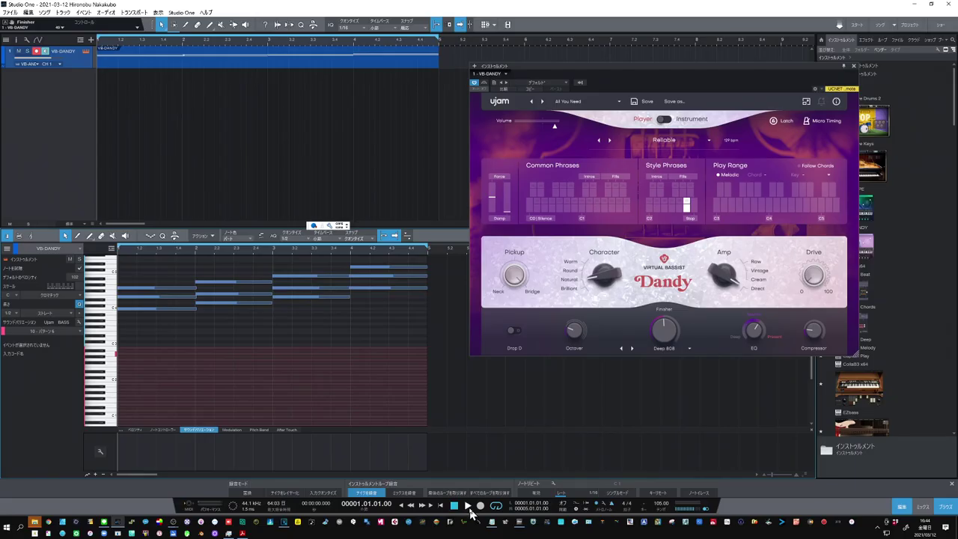
{"action": "left_click", "coordinate": [468, 506]}
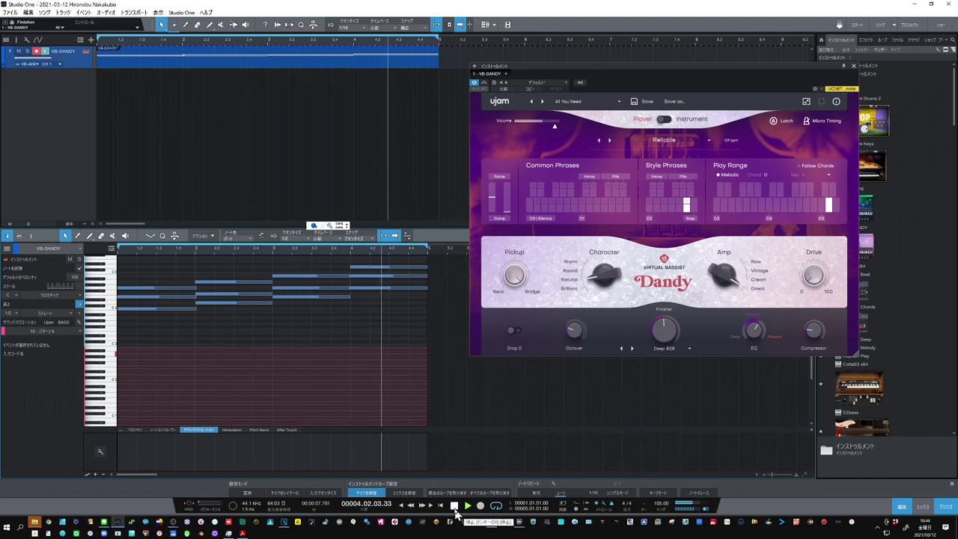
{"action": "left_click", "coordinate": [455, 507]}
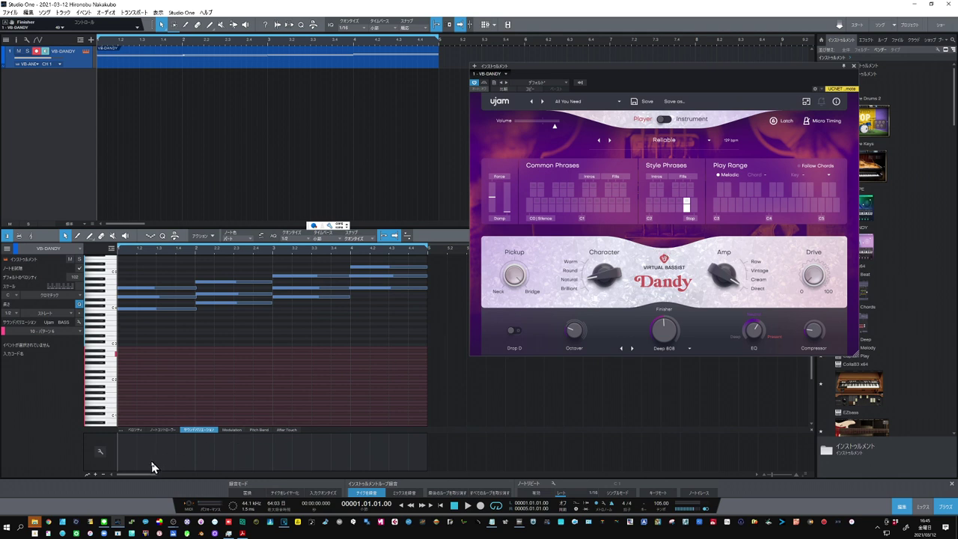
- Open the sound variation editor for VB-DANDY and compare the velocity lane with the sound variation lane
{"action": "left_click", "coordinate": [102, 454]}
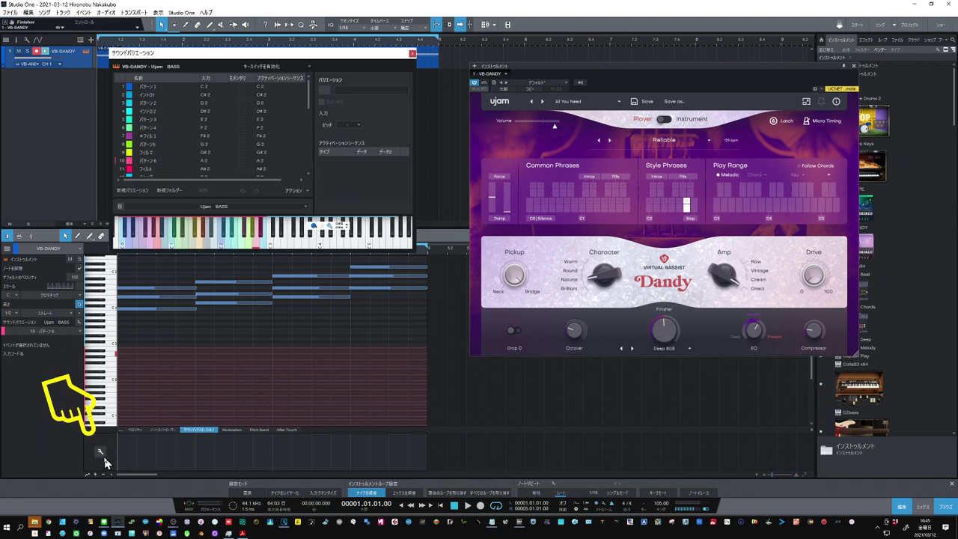
{"action": "left_click", "coordinate": [135, 430]}
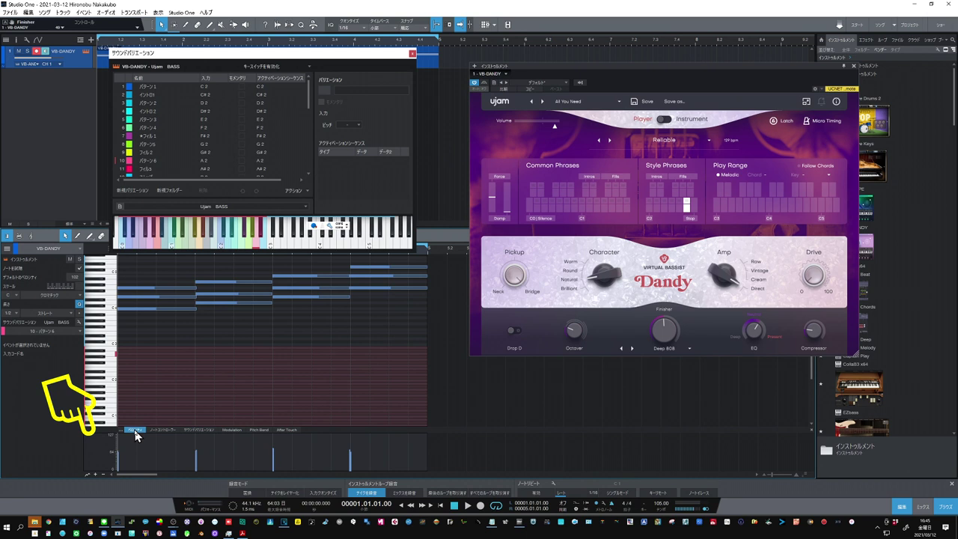
{"action": "left_click", "coordinate": [193, 430]}
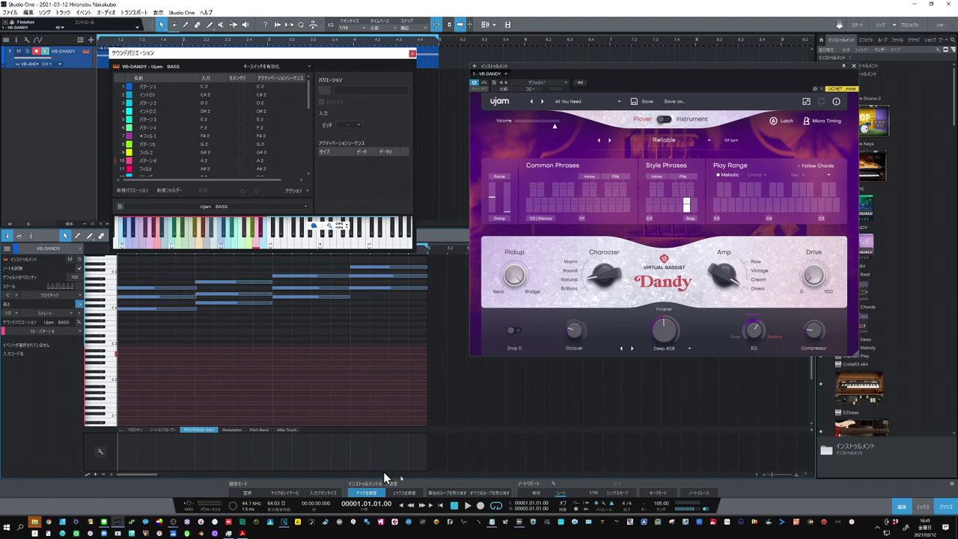
- Audition the part and place パターン2 in the sound variation lane from bar 1
{"action": "left_click", "coordinate": [468, 506]}
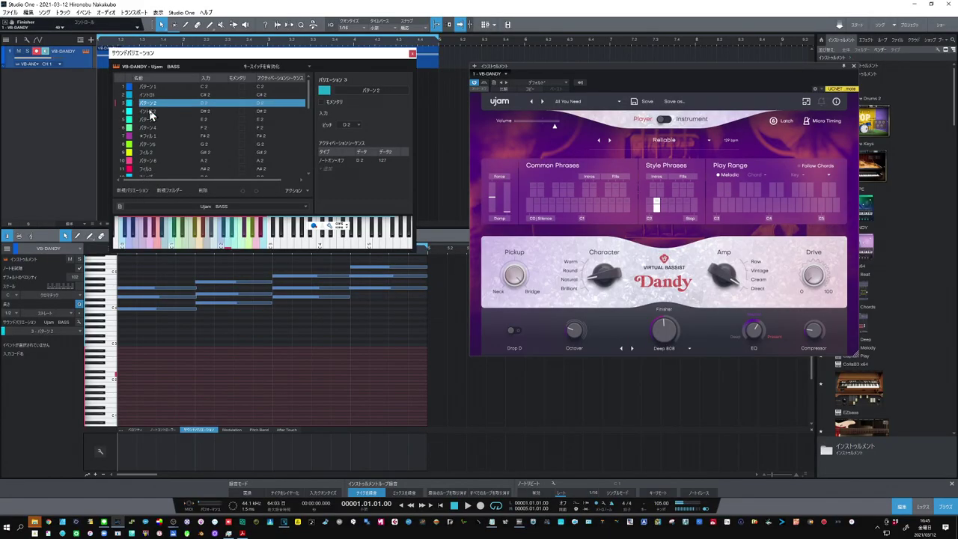
{"action": "left_click_drag", "start_coordinate": [158, 104], "coordinate": [130, 454]}
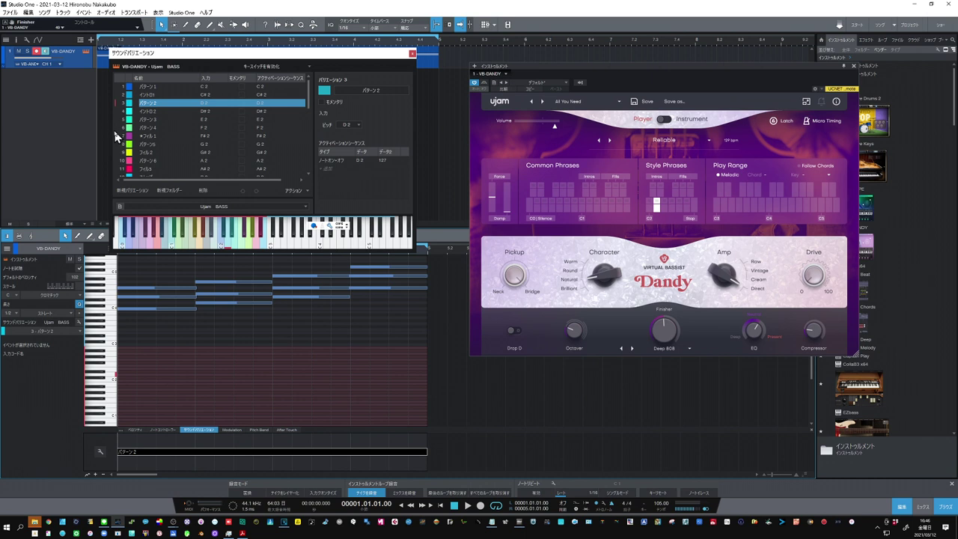
- Try パターン4 and パターン5 during playback, and place パターン5 in the sound variation lane from bar 3
{"action": "key", "text": "space"}
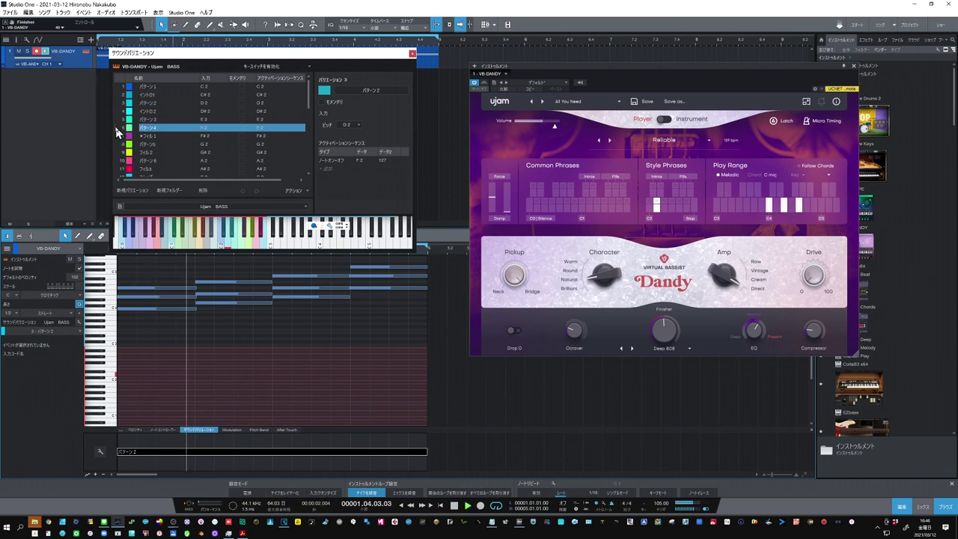
{"action": "left_click", "coordinate": [117, 128]}
{"action": "left_click", "coordinate": [116, 144]}
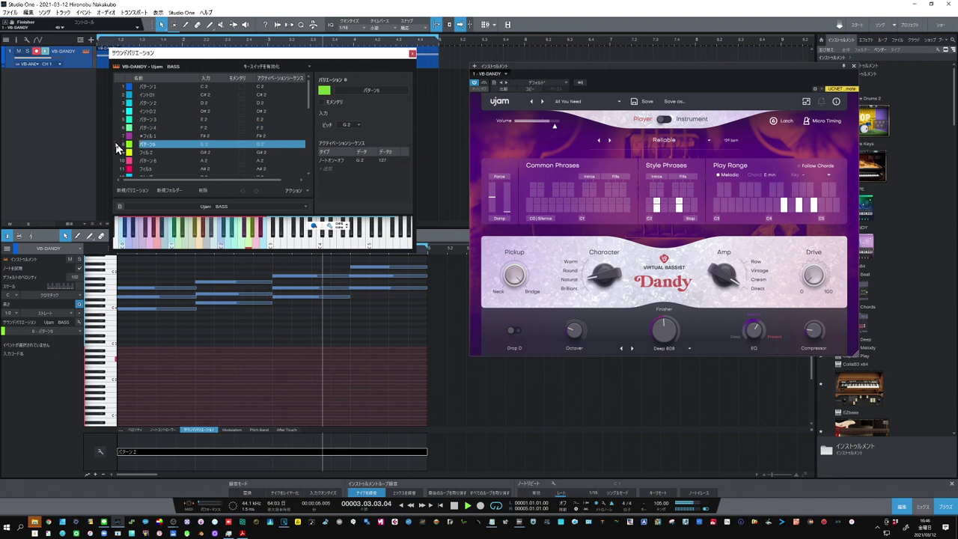
{"action": "key", "text": "space"}
{"action": "left_click_drag", "start_coordinate": [146, 148], "coordinate": [274, 452]}
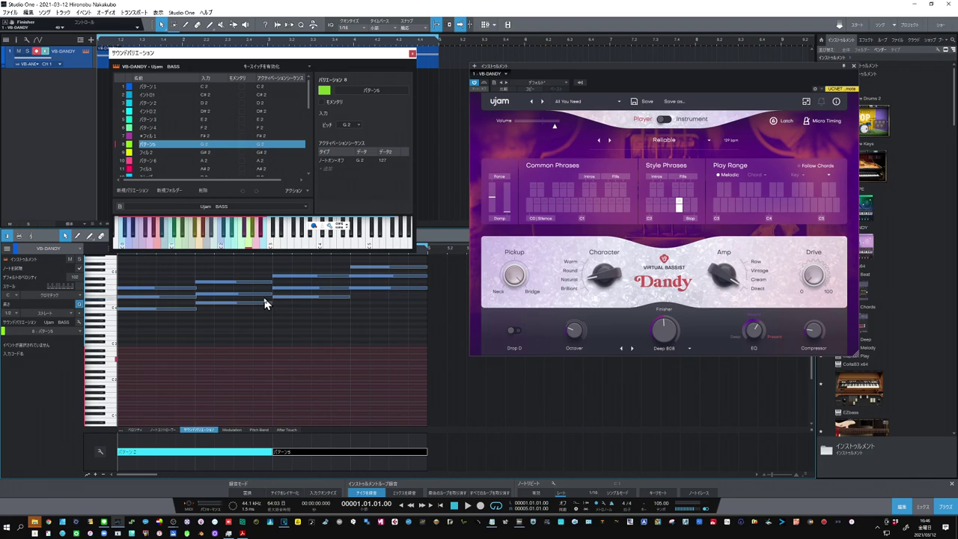
- Place ★フィル1 in the sound variation lane from bar 4 and play the finished sequence
{"action": "left_click", "coordinate": [146, 136]}
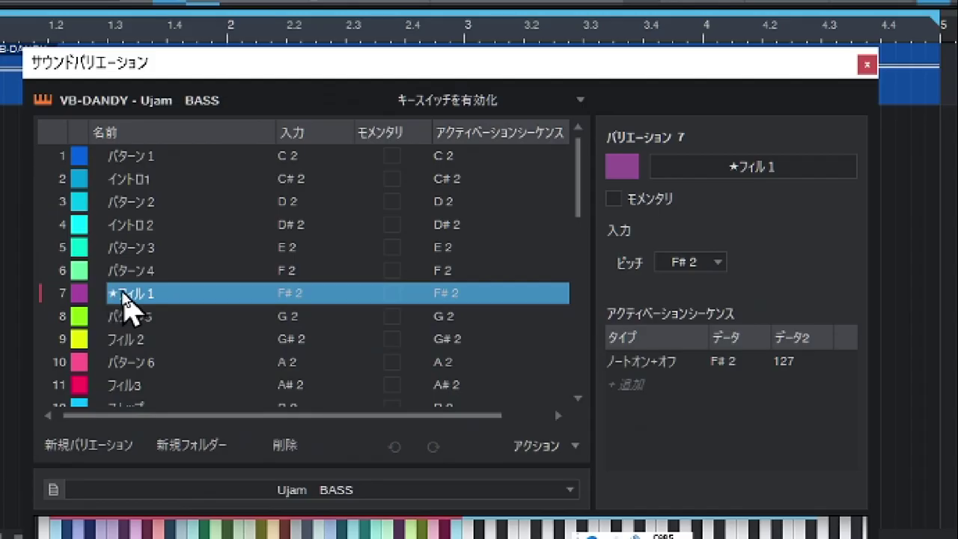
{"action": "left_click_drag", "start_coordinate": [133, 293], "coordinate": [352, 469]}
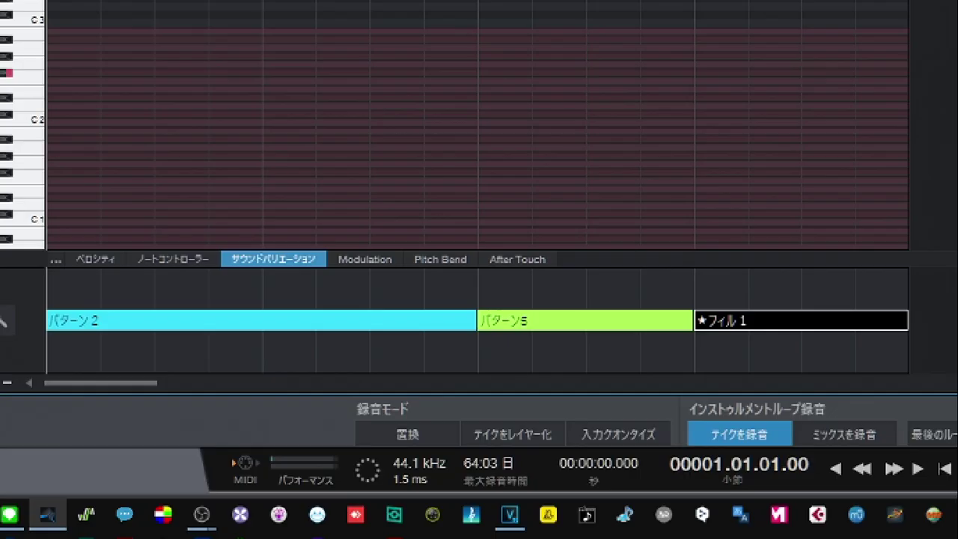
{"action": "left_click", "coordinate": [467, 506]}
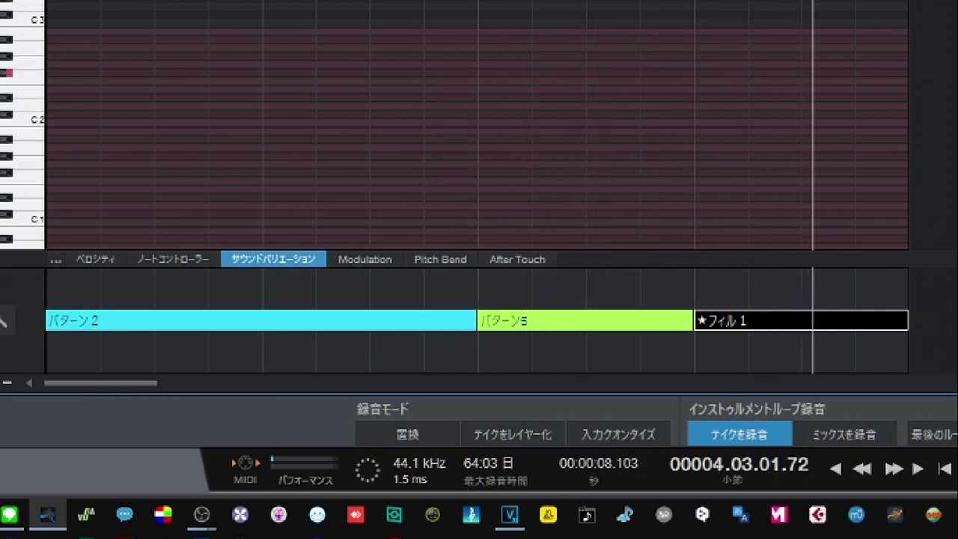
{"action": "left_click", "coordinate": [454, 506]}
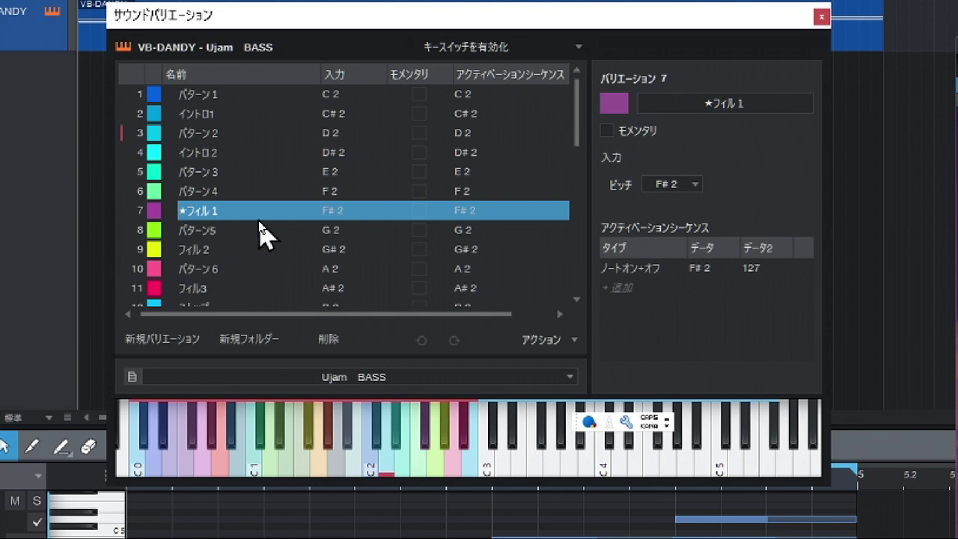
- Look through the sound variation list, including the Common entries, and audition keyswitches on the editor's keyboard
{"action": "scroll", "coordinate": [263, 233], "scroll_direction": "down", "scroll_amount": 1}
{"action": "scroll", "coordinate": [264, 234], "scroll_direction": "down", "scroll_amount": 1}
{"action": "scroll", "coordinate": [262, 231], "scroll_direction": "up", "scroll_amount": 2}
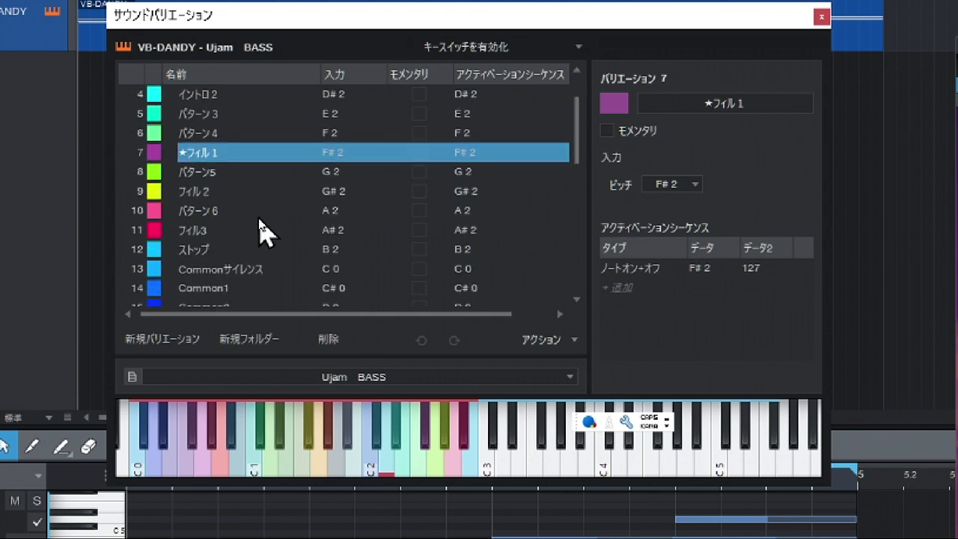
{"action": "scroll", "coordinate": [264, 209], "scroll_direction": "down", "scroll_amount": 2}
{"action": "scroll", "coordinate": [258, 193], "scroll_direction": "down", "scroll_amount": 5}
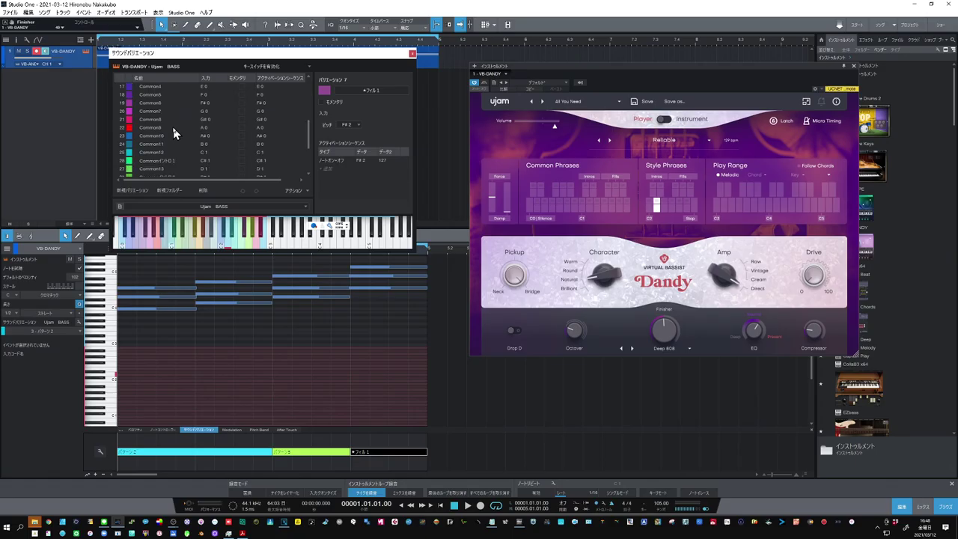
{"action": "scroll", "coordinate": [258, 193], "scroll_direction": "up", "scroll_amount": 5}
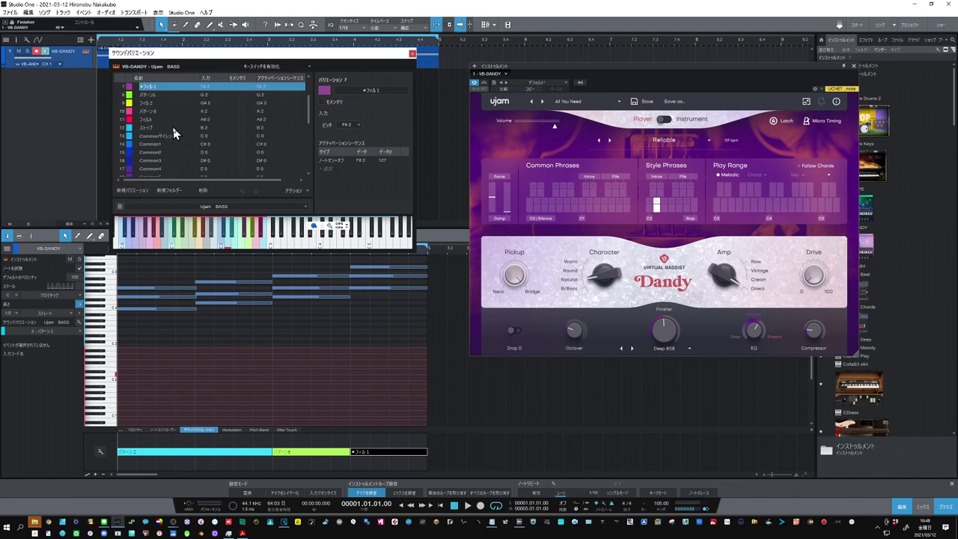
{"action": "scroll", "coordinate": [173, 133], "scroll_direction": "up", "scroll_amount": 3}
{"action": "scroll", "coordinate": [173, 131], "scroll_direction": "up", "scroll_amount": 2}
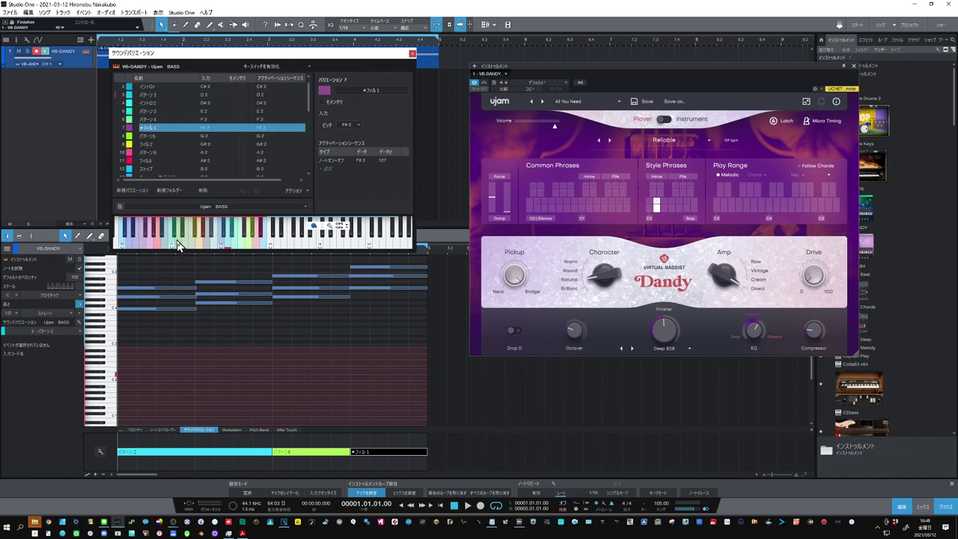
{"action": "left_click", "coordinate": [172, 244]}
{"action": "left_click", "coordinate": [156, 241]}
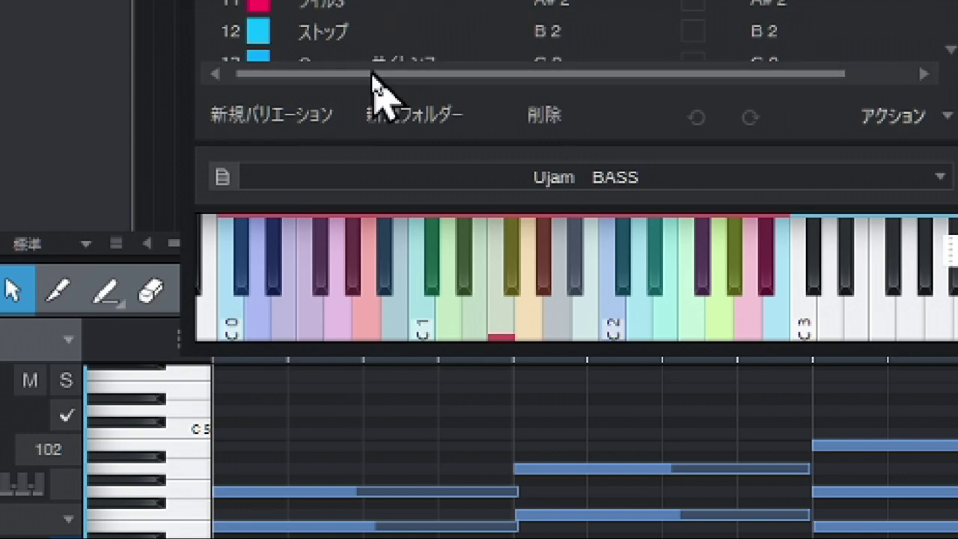
- Open the preset options of the Ujam BASS variation map and check the save and update choices
{"action": "left_click", "coordinate": [222, 178]}
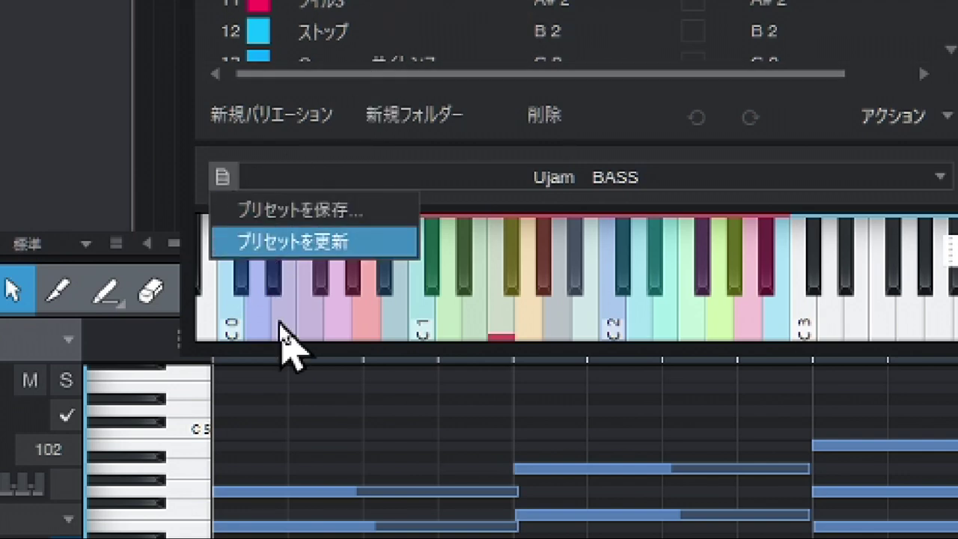
{"action": "left_click", "coordinate": [325, 258]}
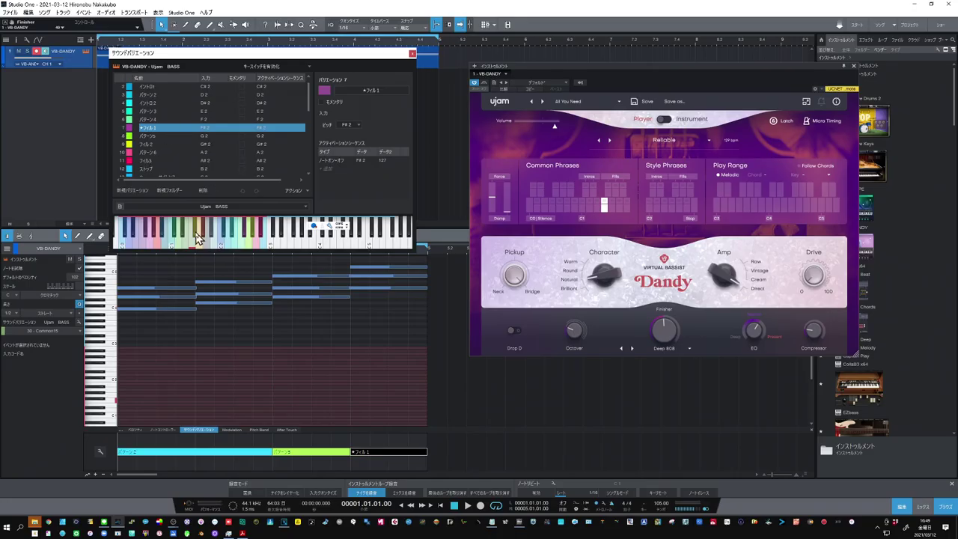